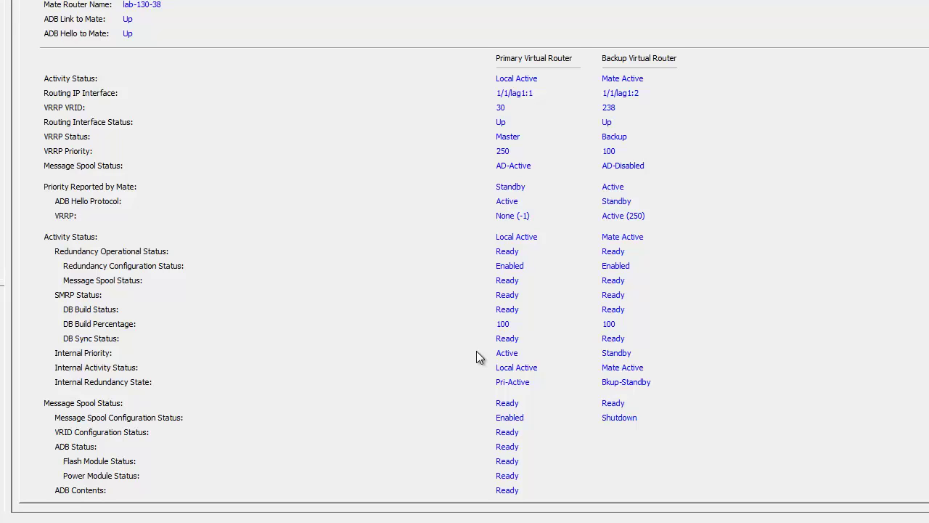
# - Review the redundancy status details of lab-129-30 and open its redundancy management settings
pyautogui.scroll(-6, 477, 351)
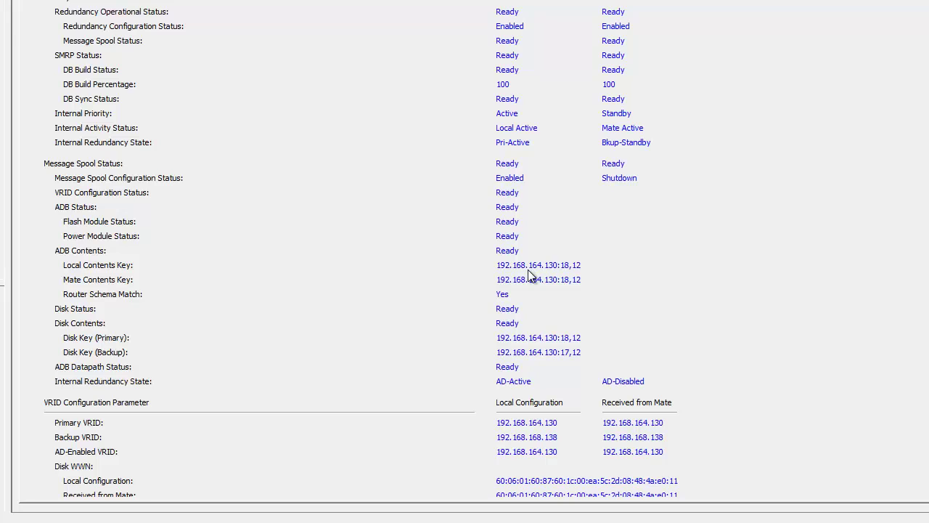
pyautogui.scroll(-1, 531, 286)
pyautogui.scroll(10, 581, 457)
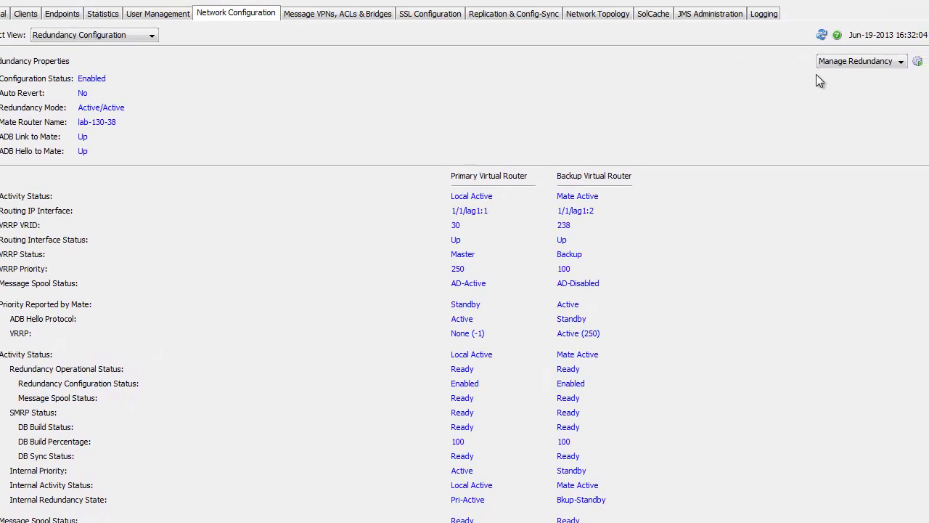
pyautogui.click(917, 62)
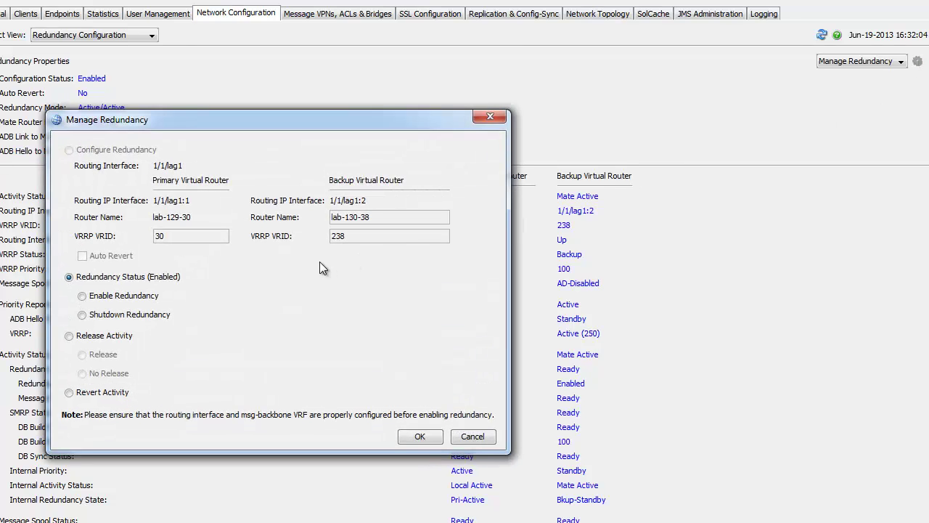
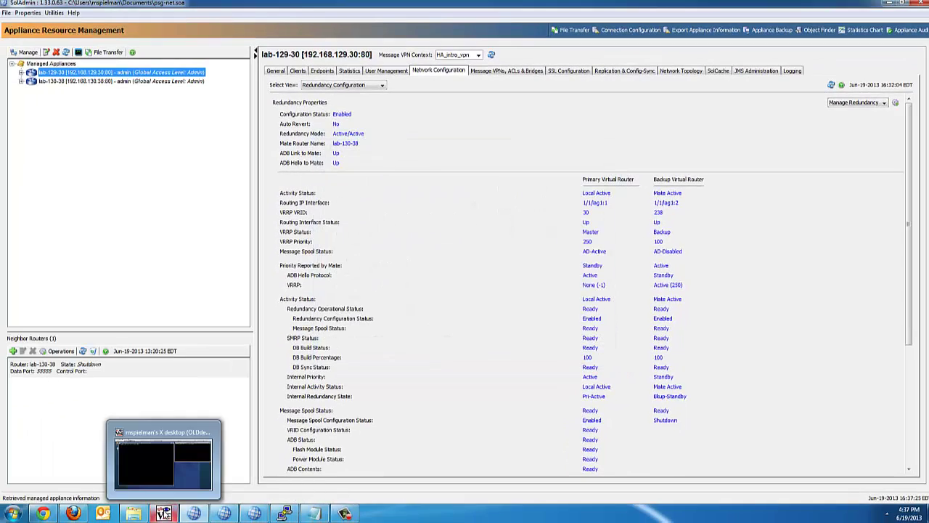
# - Switch to the X desktop terminal and run ./subscibe.sh 192.168.164.130
pyautogui.click(163, 513)
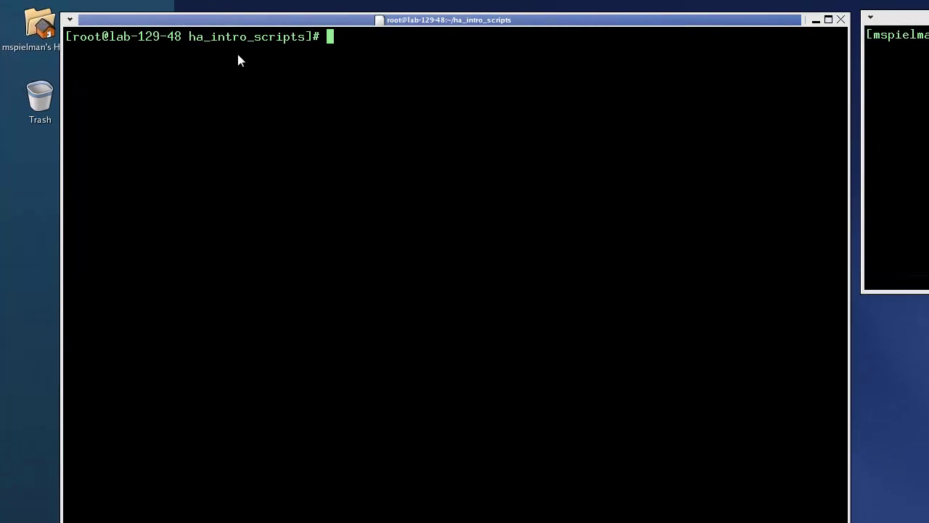
pyautogui.press('Up')
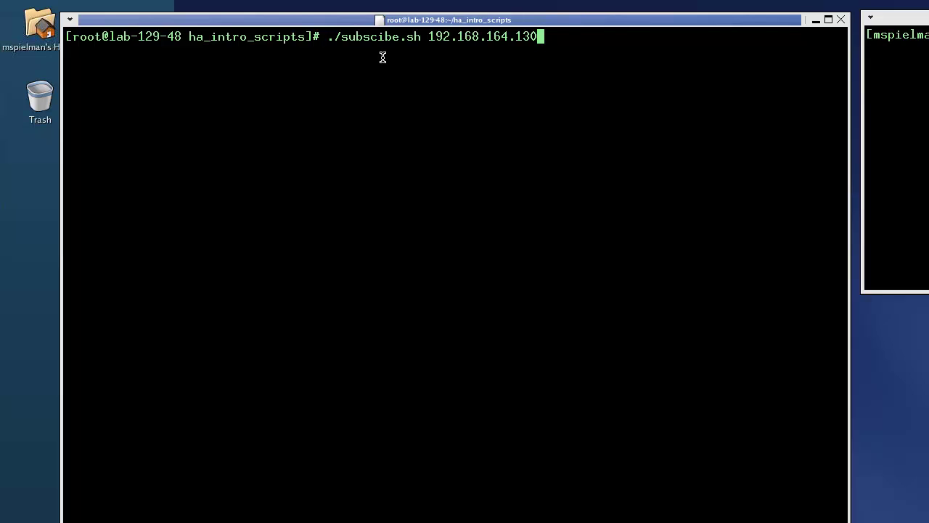
pyautogui.press('Return')
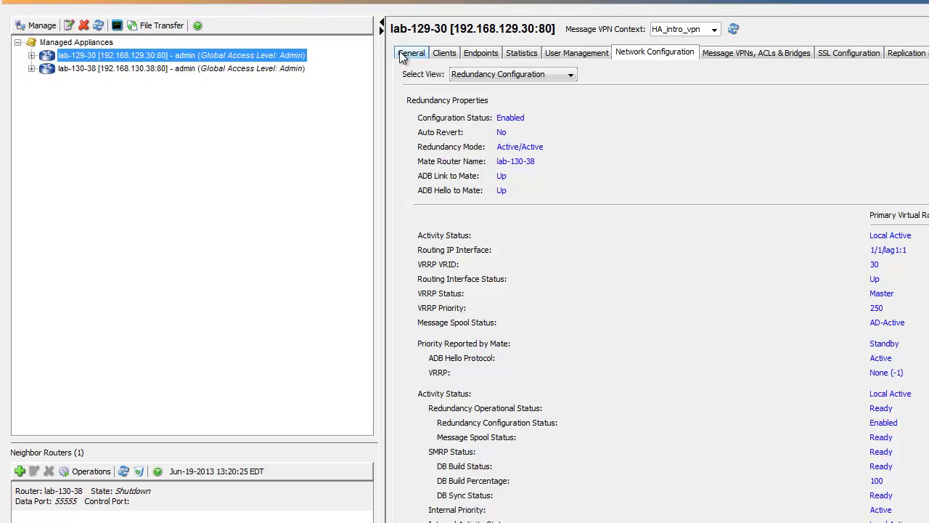
# - Examine the clients connected to lab-129-30 in SolAdmin and refresh the view
pyautogui.click(444, 53)
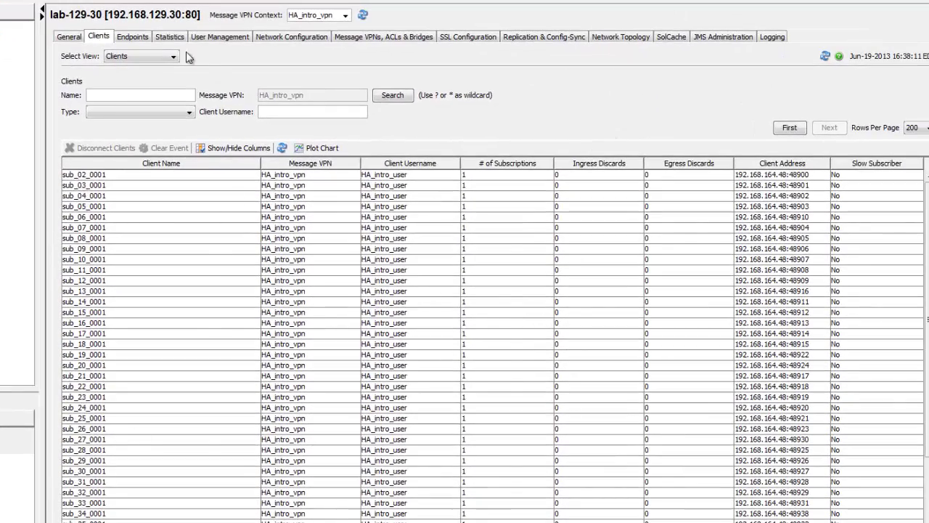
pyautogui.click(138, 36)
pyautogui.click(825, 56)
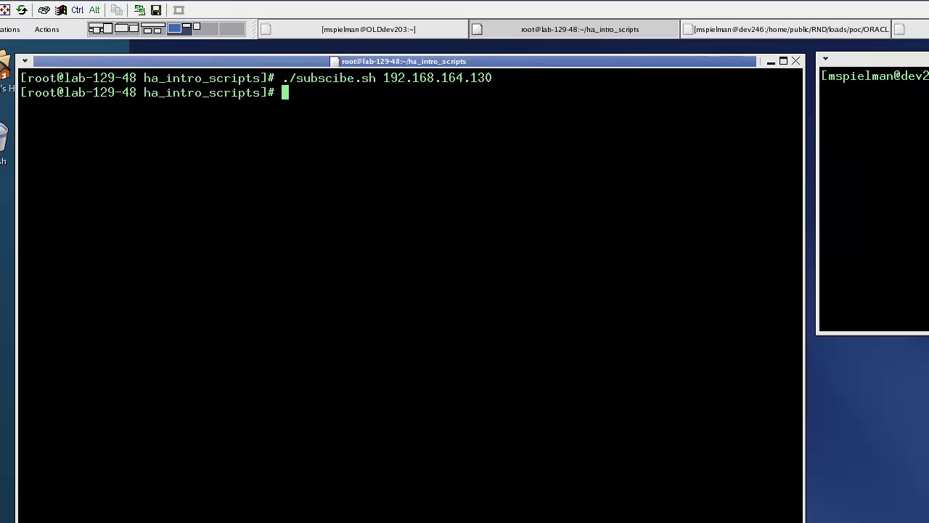
# - Recall the command ./publish.sh 192.168.164.130 2000 at the terminal prompt without running it
pyautogui.press('Up')
pyautogui.press('Up')
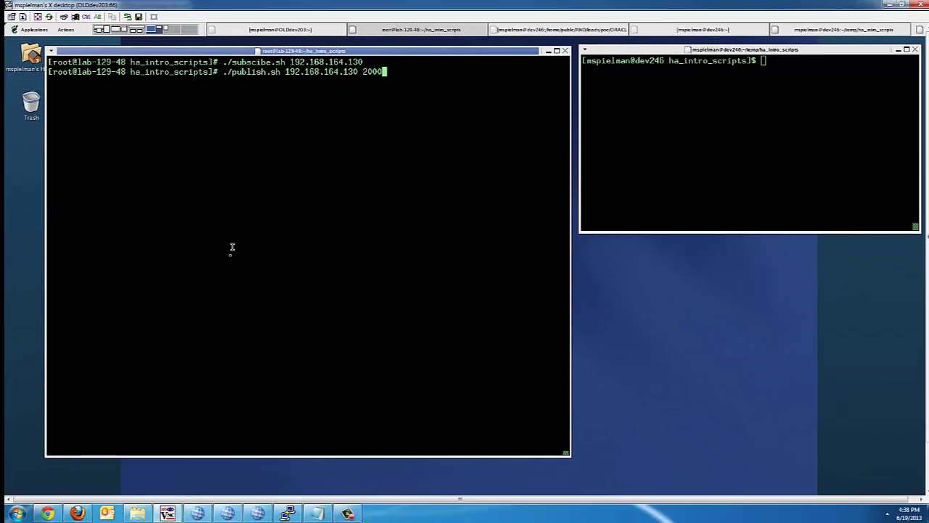
# - Switch to SolAdmin and add the client statistics of lab-129-30 as Entity 1 of a Real-Time Stats Chart
pyautogui.click(198, 514)
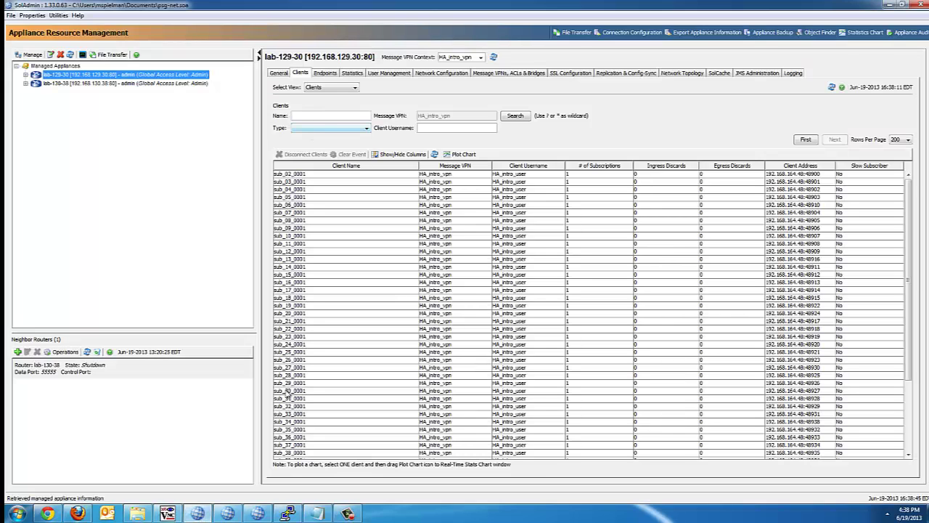
pyautogui.click(352, 72)
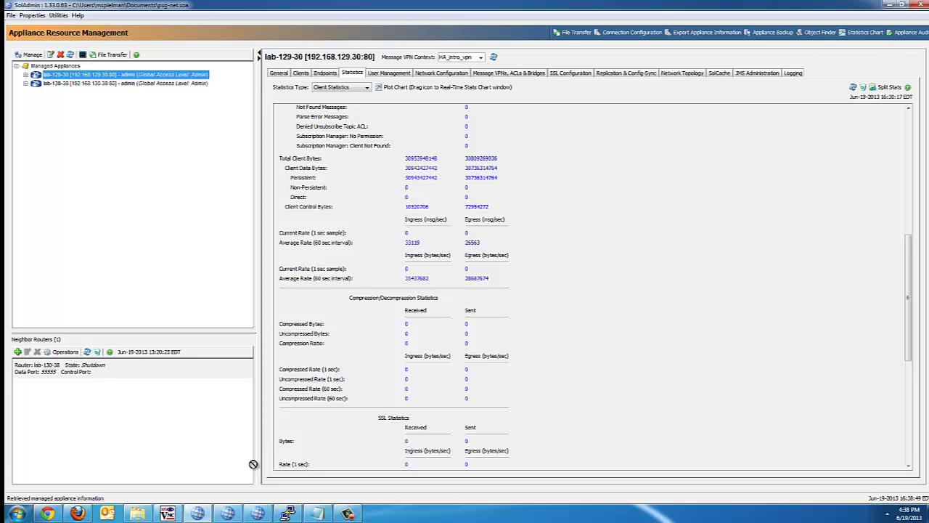
pyautogui.click(248, 512)
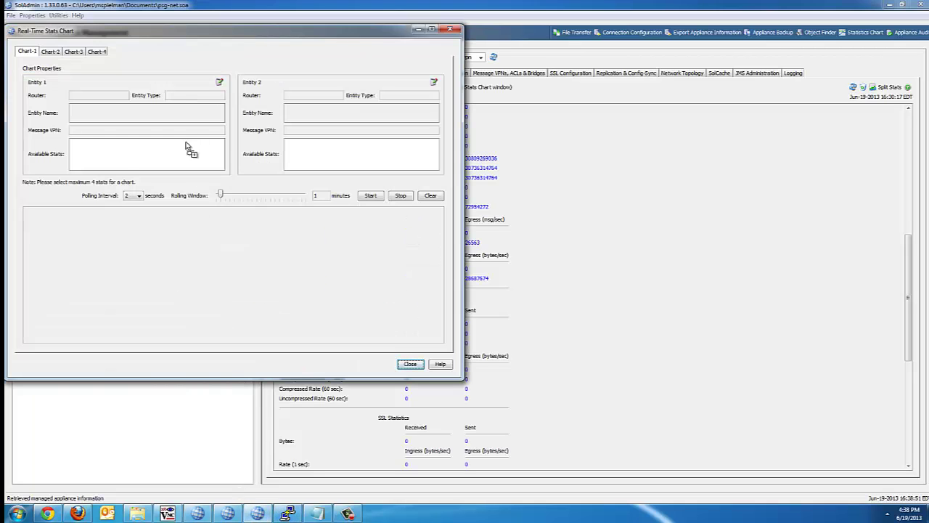
pyautogui.moveTo(186, 147); pyautogui.dragTo(186, 149)
pyautogui.click(521, 366)
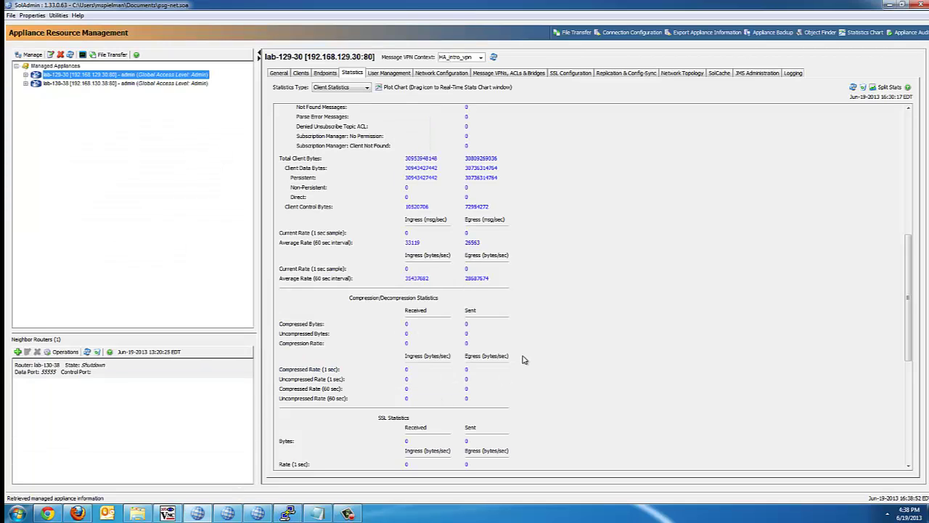
# - Add the client statistics of lab-130-38 as Entity 1 of the second Real-Time Stats Chart
pyautogui.click(125, 83)
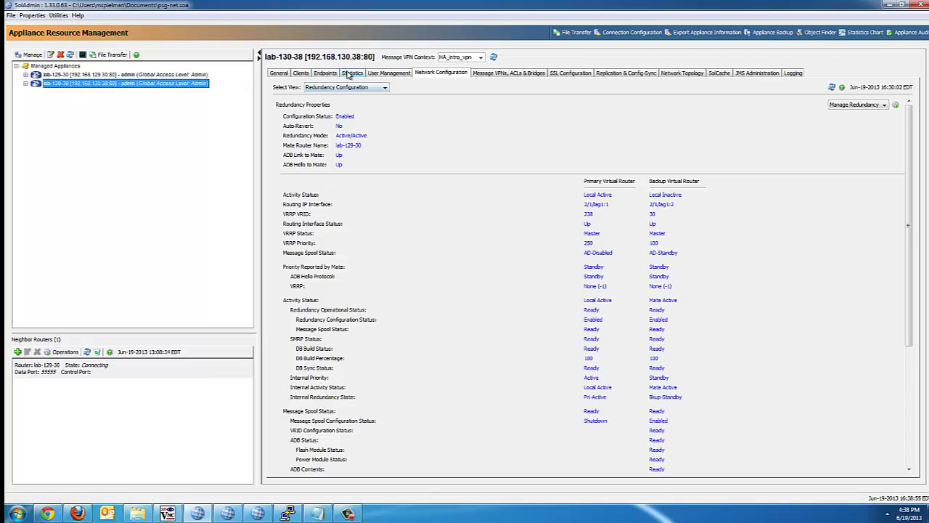
pyautogui.click(351, 74)
pyautogui.moveTo(229, 492); pyautogui.dragTo(232, 514)
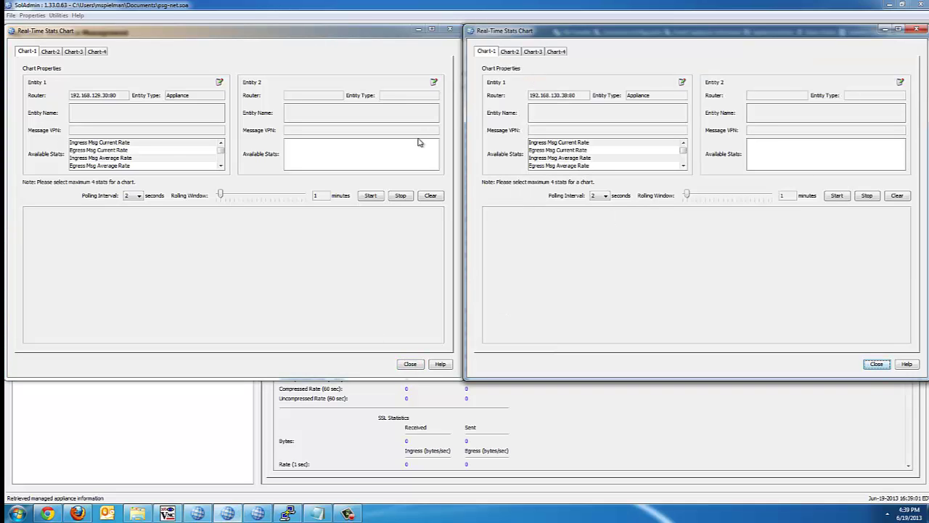
# - Select Ingress Msg Current Rate and Egress Msg Current Rate as the plotted stats in both charts
pyautogui.click(138, 144)
pyautogui.keyDown('ctrl'); pyautogui.click(135, 149); pyautogui.keyUp('ctrl')
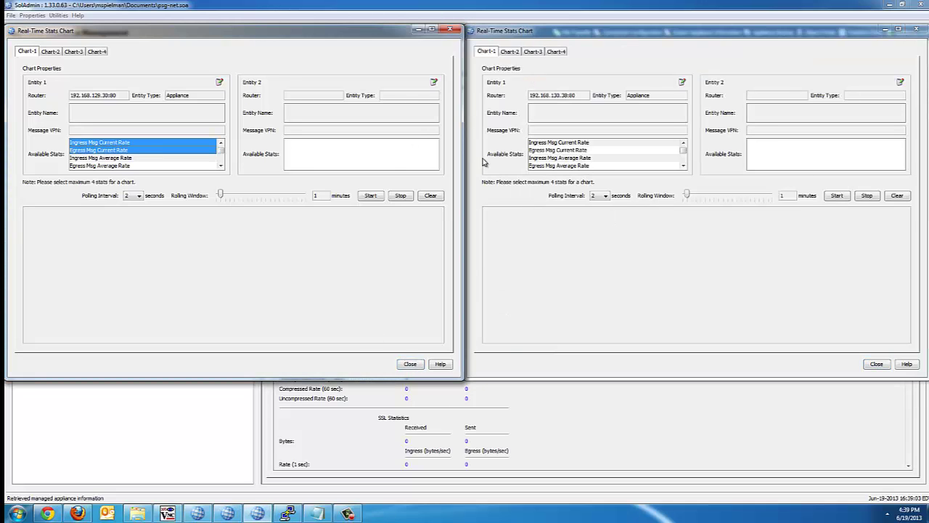
pyautogui.click(550, 143)
pyautogui.keyDown('ctrl'); pyautogui.click(556, 150); pyautogui.keyUp('ctrl')
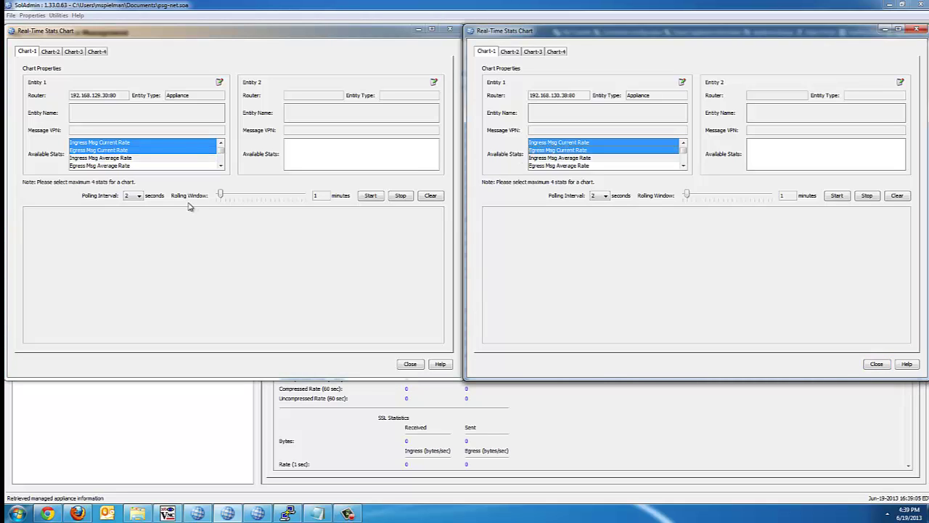
# - Set the rolling window to 2 minutes in both stats charts and start plotting each one
pyautogui.moveTo(220, 194); pyautogui.dragTo(240, 198)
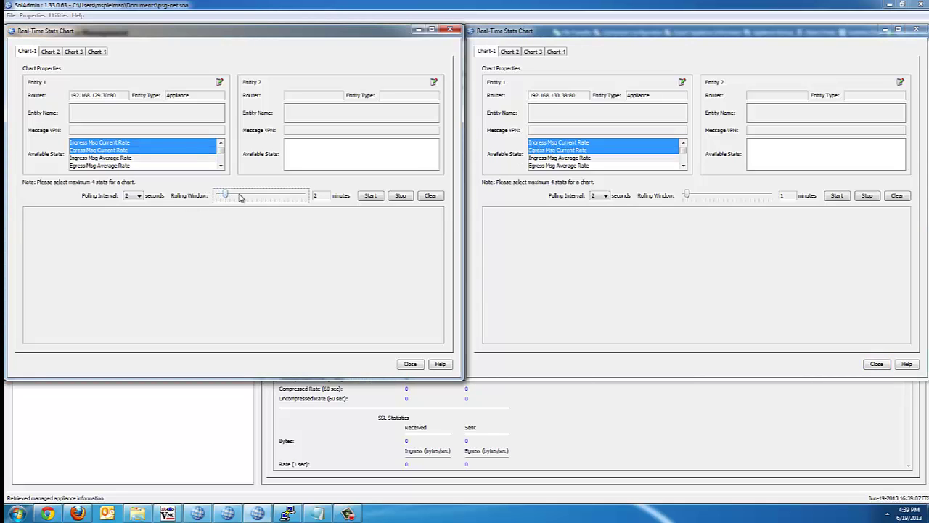
pyautogui.click(376, 195)
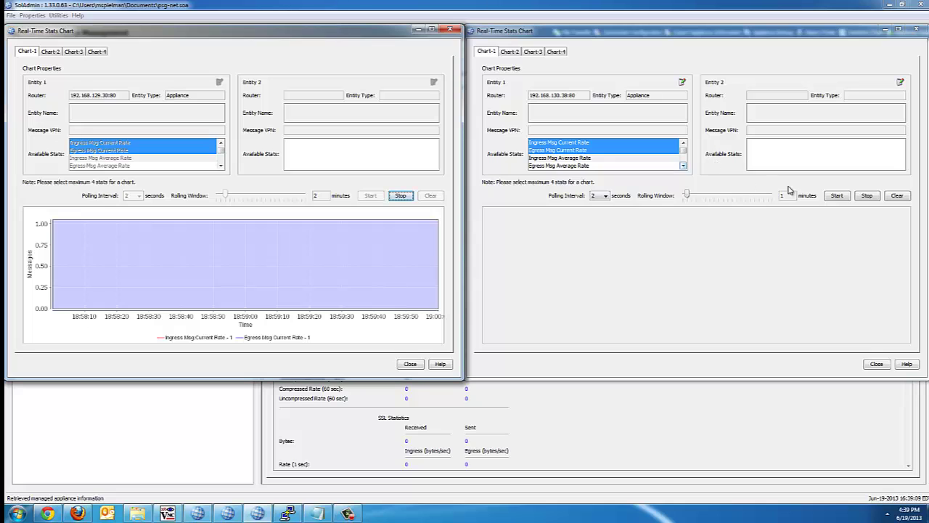
pyautogui.moveTo(687, 195); pyautogui.dragTo(696, 194)
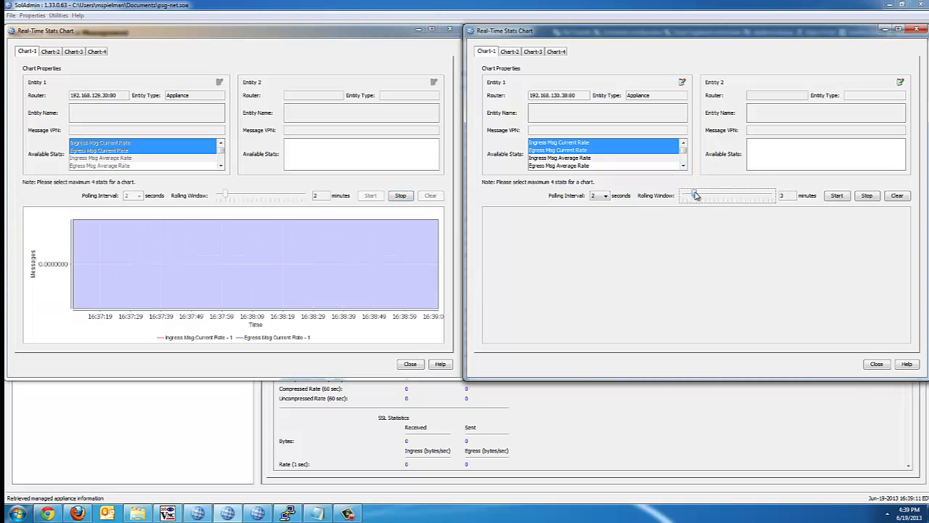
pyautogui.moveTo(695, 195); pyautogui.dragTo(691, 194)
pyautogui.click(837, 195)
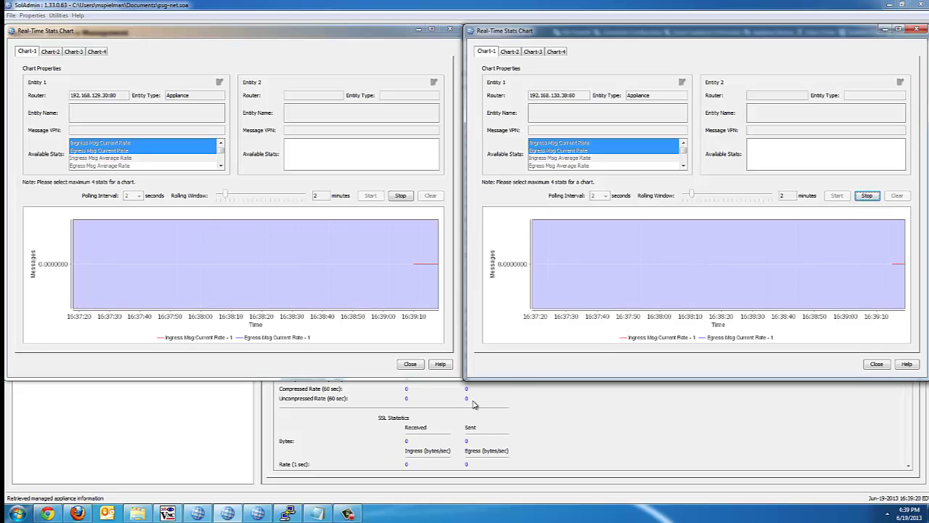
# - Run the prepared ./publish.sh 192.168.164.130 2000 command in the terminal and bring up the stats chart
pyautogui.click(167, 513)
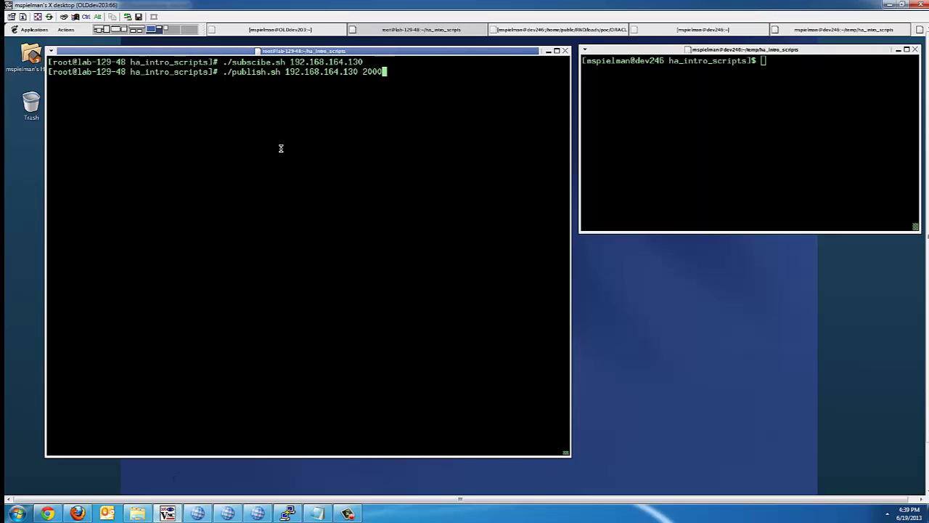
pyautogui.press('Return')
pyautogui.click(258, 514)
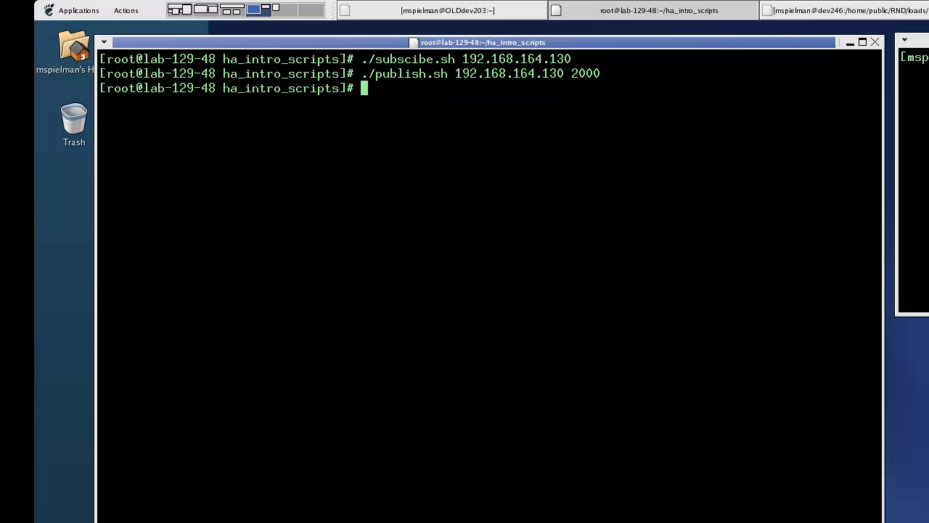
# - Run ./single_client.sh 192.168.164.130 2000 in the terminal
pyautogui.middleClick(594, 134)
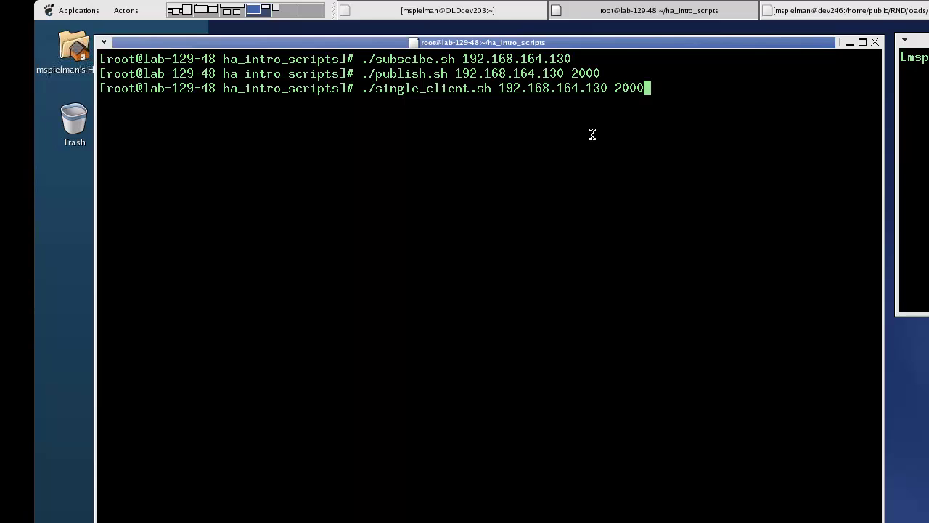
pyautogui.press('Return')
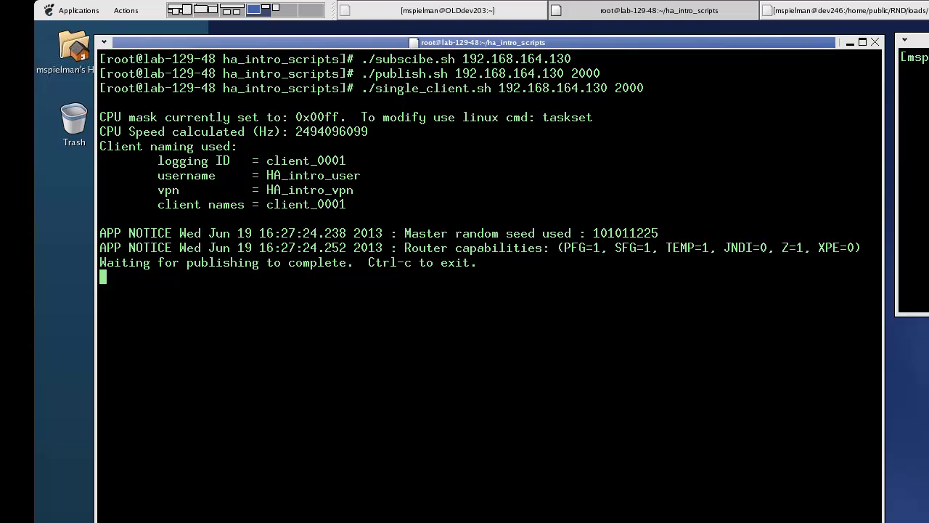
# - Switch to SolAdmin and refresh the client statistics of lab-129-30 to check its message rates
pyautogui.hotkey('alt', 'Tab')
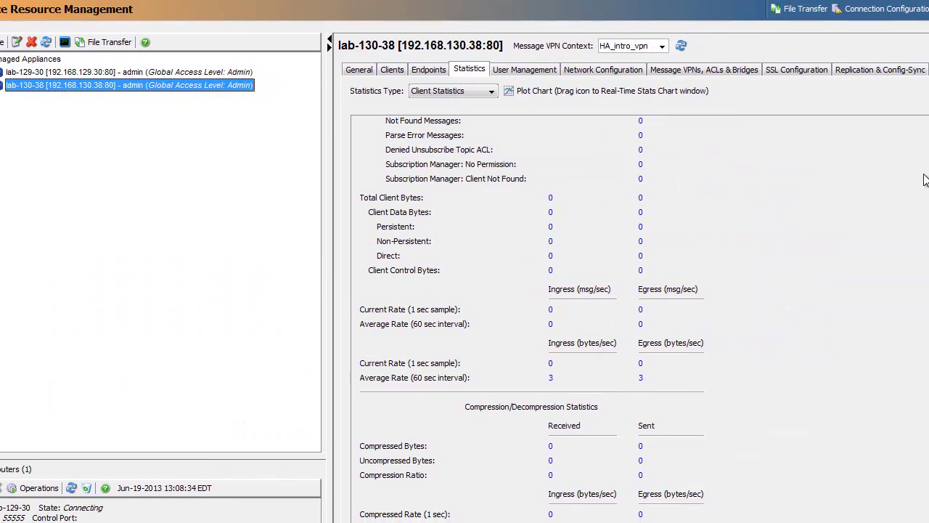
pyautogui.click(185, 68)
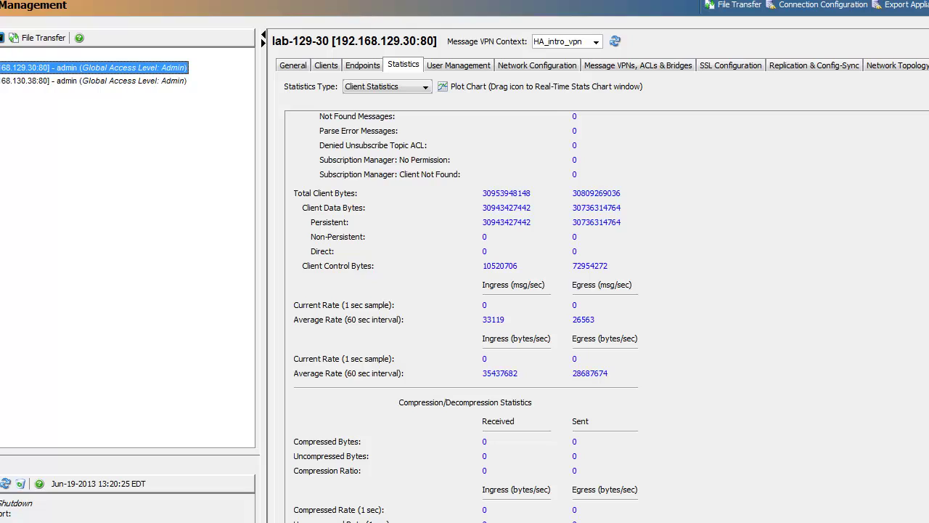
pyautogui.click(558, 42)
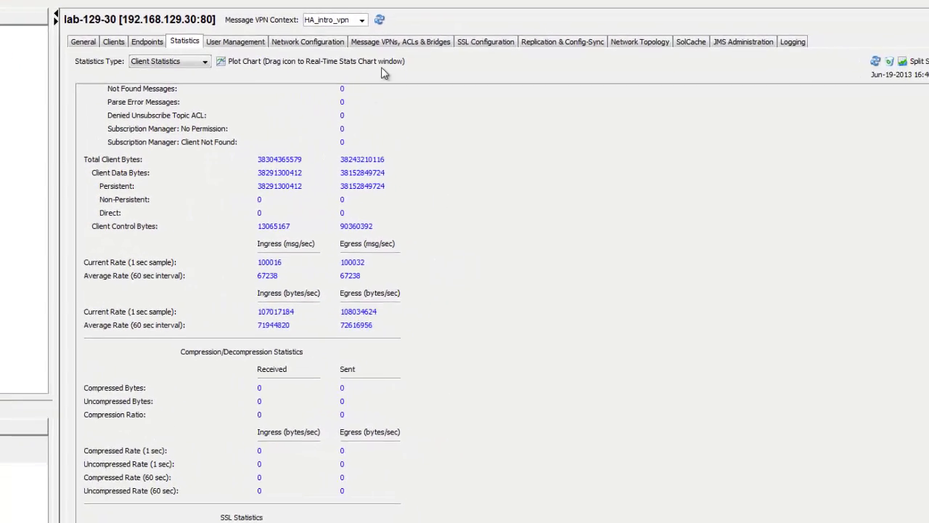
# - Release activity on lab-129-30 through its redundancy management settings
pyautogui.click(276, 40)
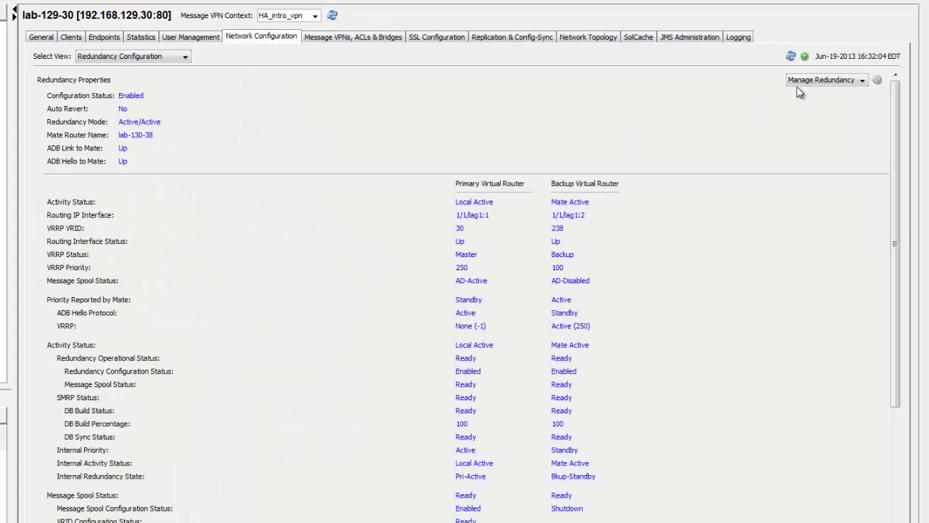
pyautogui.click(871, 82)
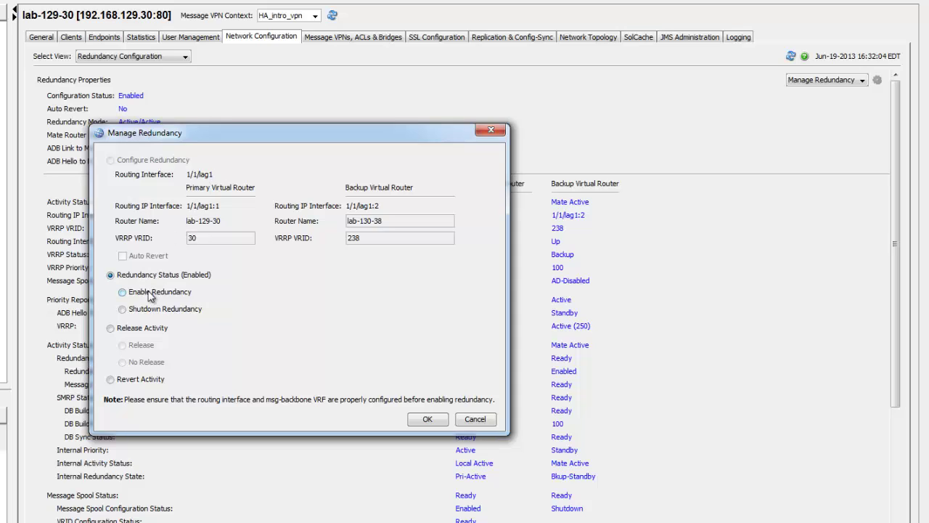
pyautogui.click(113, 328)
pyautogui.click(124, 346)
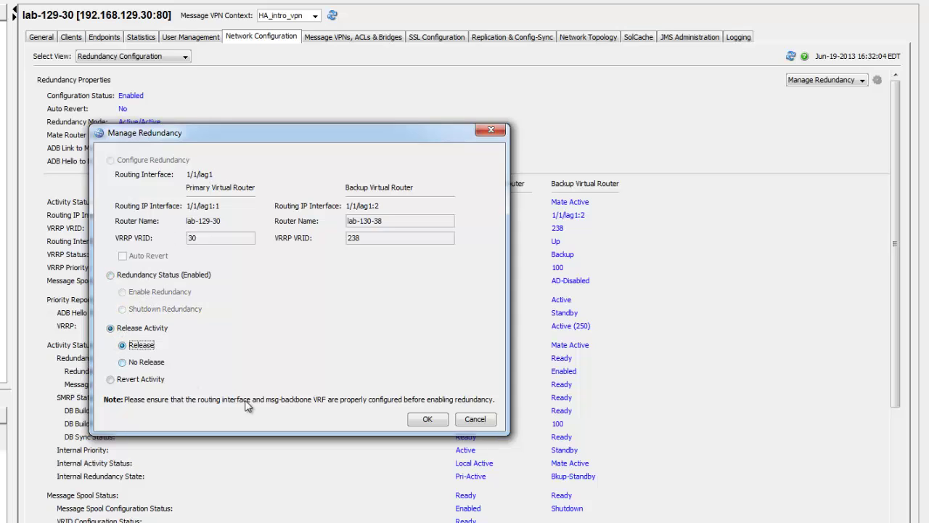
pyautogui.click(427, 420)
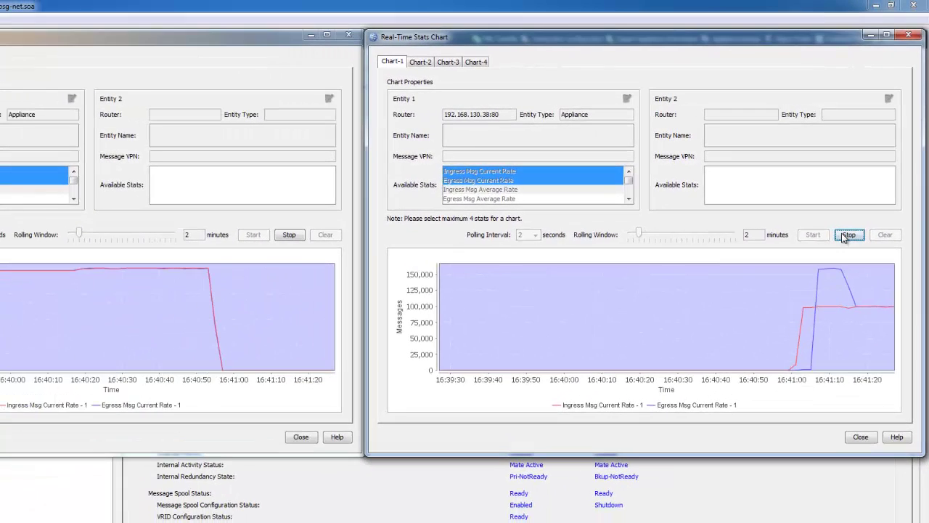
# - Stop plotting in both Real-Time Stats Charts
pyautogui.click(805, 258)
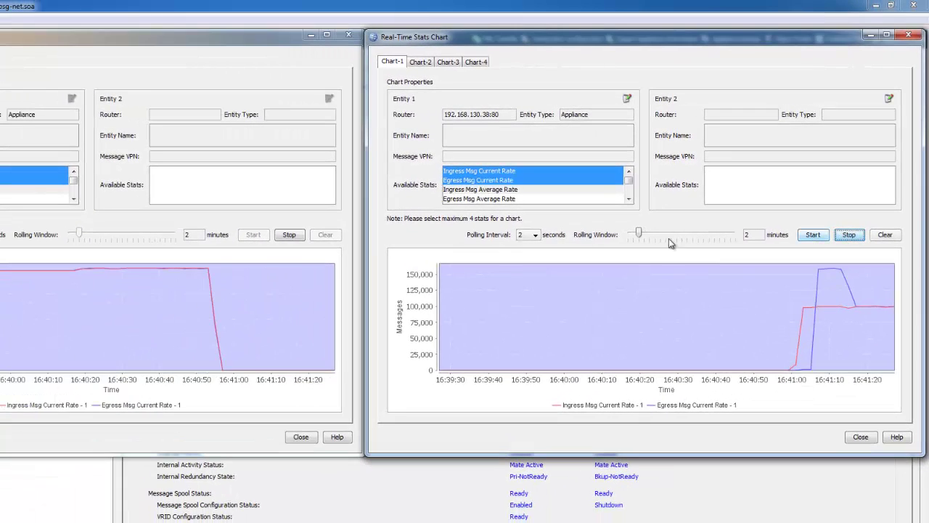
pyautogui.click(289, 235)
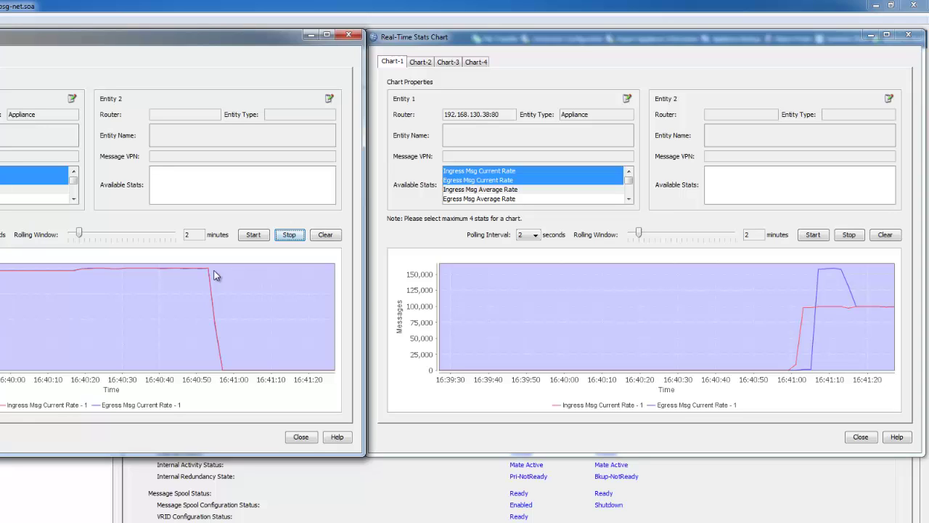
# - Restart plotting in the Real-Time Stats Charts of both appliances
pyautogui.click(251, 236)
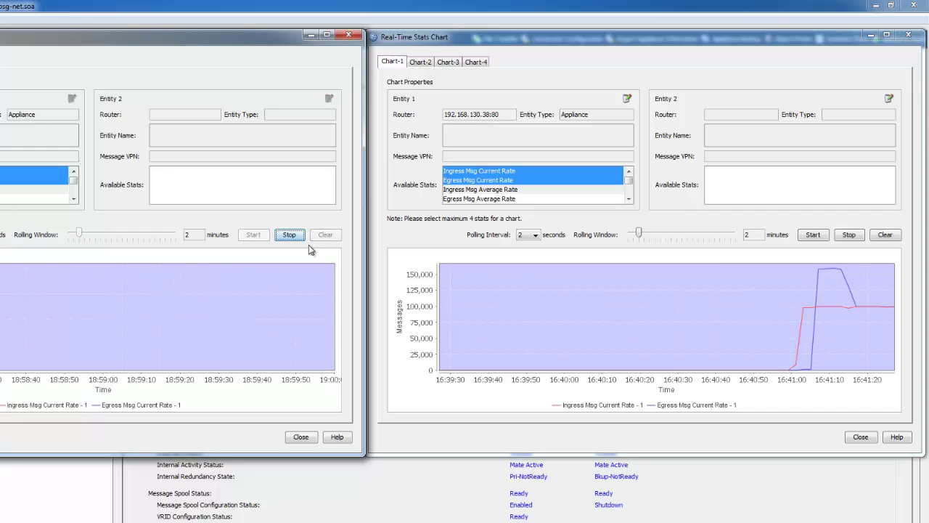
pyautogui.click(815, 237)
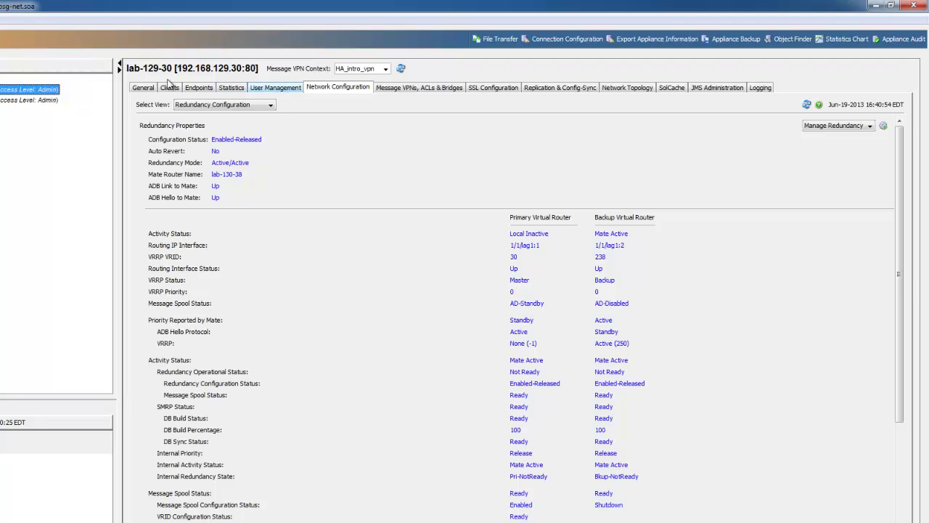
# - Set Release Activity to No Release in the redundancy management settings of lab-129-30
pyautogui.click(839, 126)
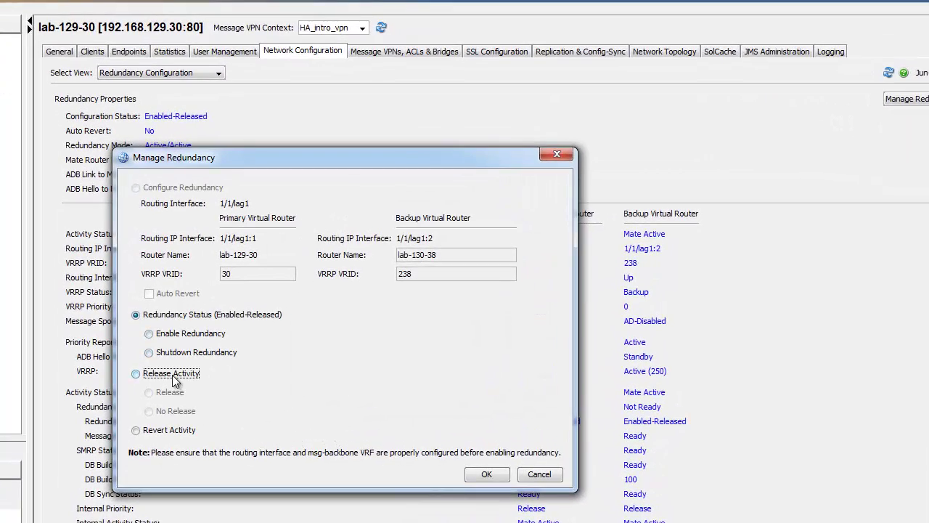
pyautogui.click(172, 375)
pyautogui.click(174, 411)
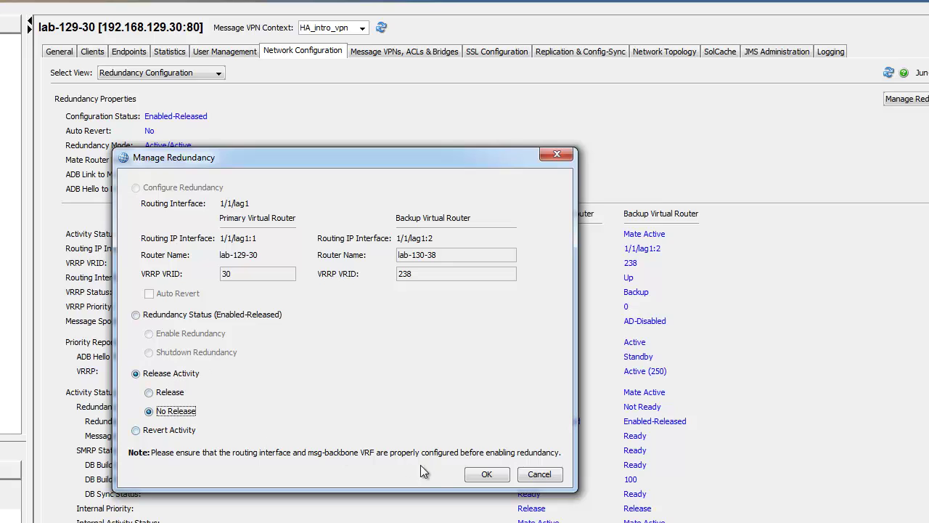
pyautogui.click(485, 475)
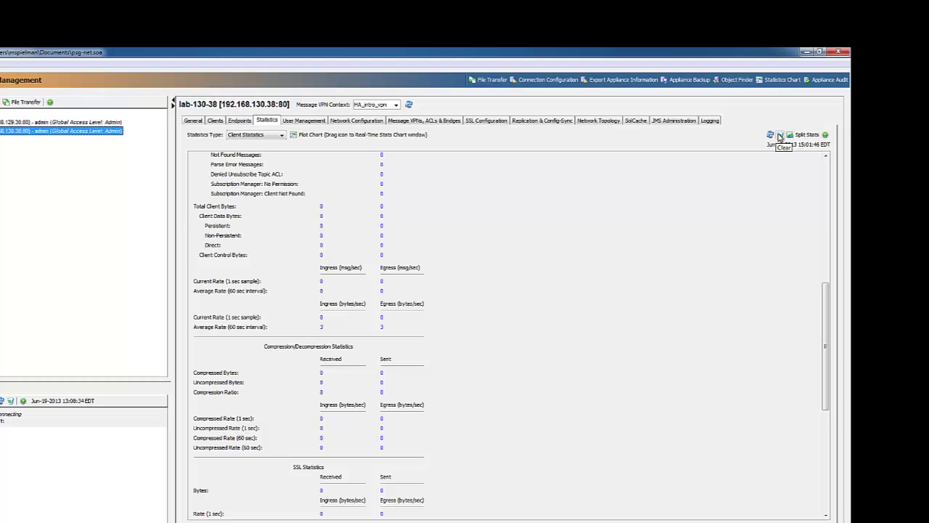
# - Revert activity from lab-130-38 through the redundancy management settings in its network configuration
pyautogui.click(376, 120)
pyautogui.click(803, 152)
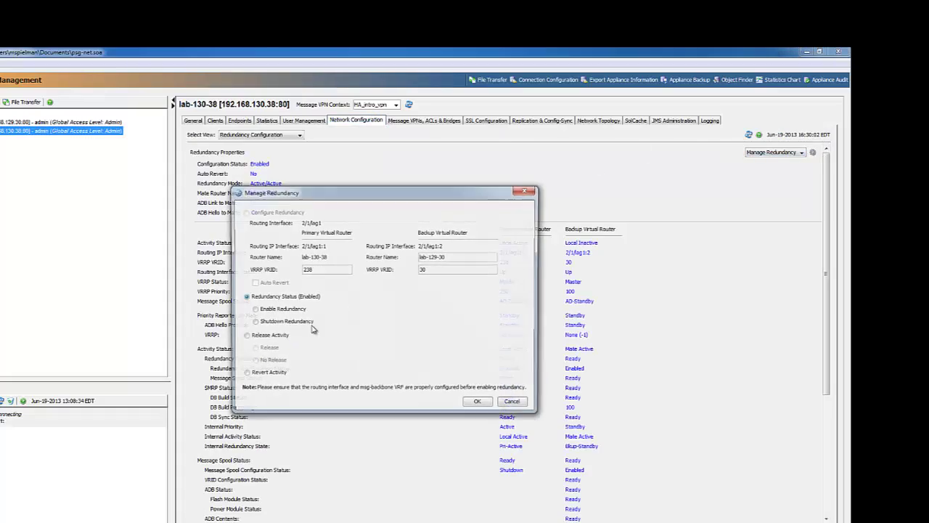
pyautogui.click(244, 373)
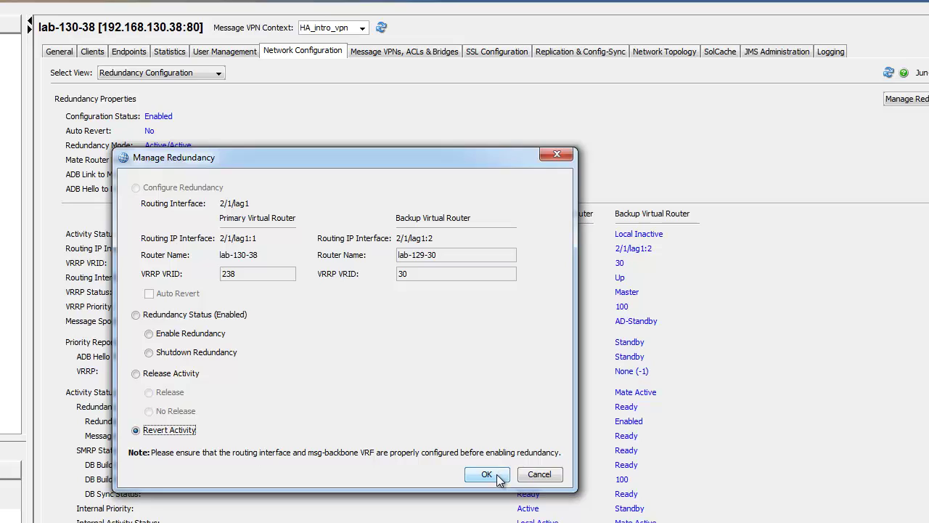
pyautogui.click(497, 476)
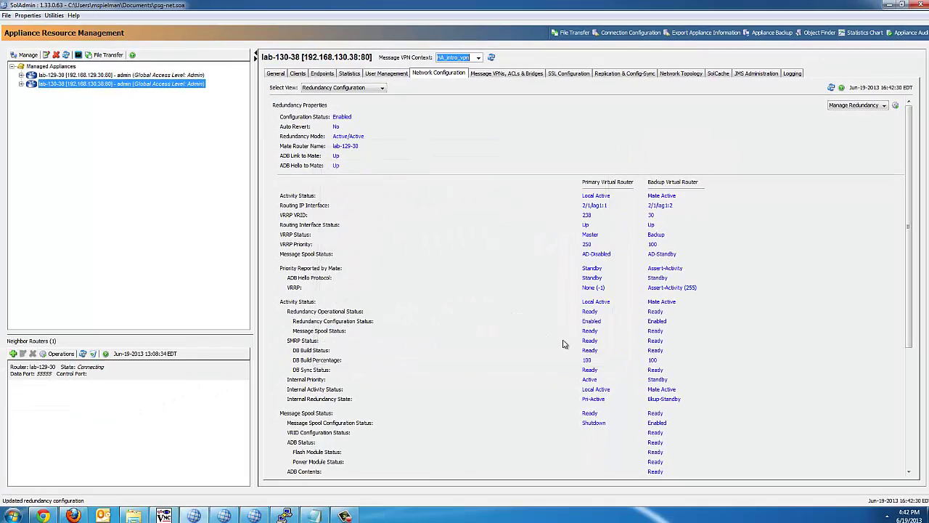
# - Check the redundancy configuration of lab-129-30 and bring both Real-Time Stats Charts into view to compare their message rates
pyautogui.click(56, 78)
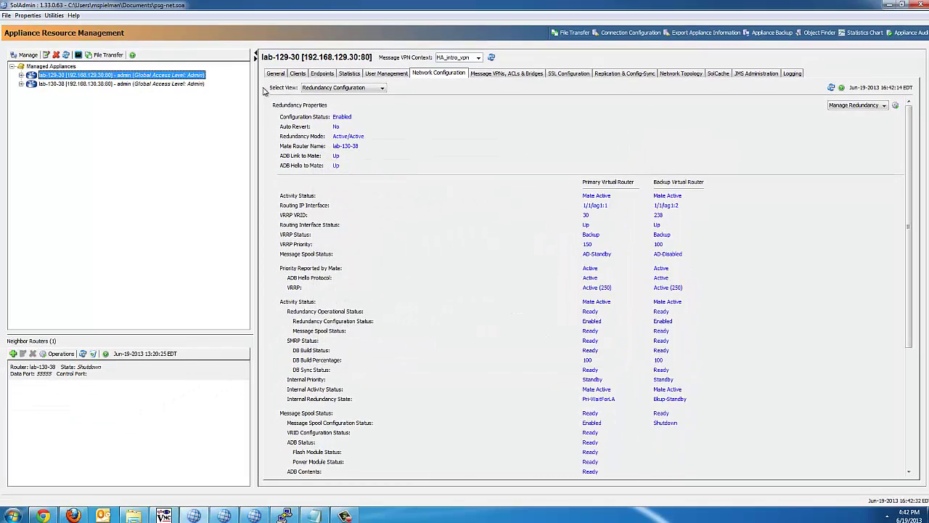
pyautogui.click(254, 517)
pyautogui.click(224, 517)
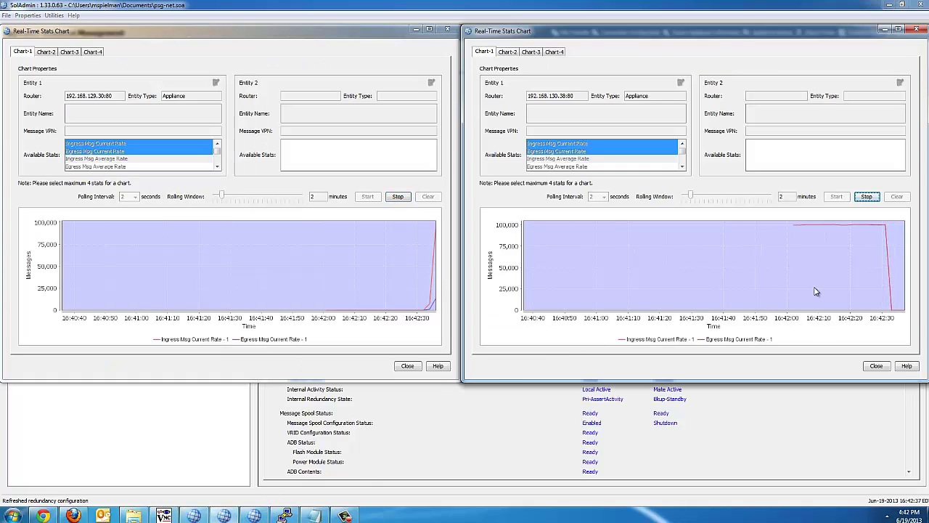
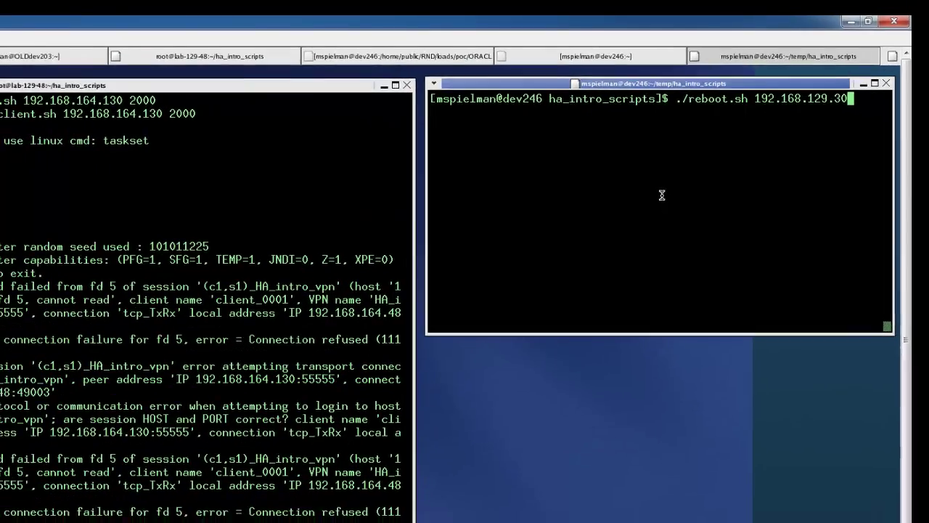
# - Run ./reboot.sh 192.168.129.30 in the ha_intro_scripts terminal to reboot the primary appliance
pyautogui.press('Return')
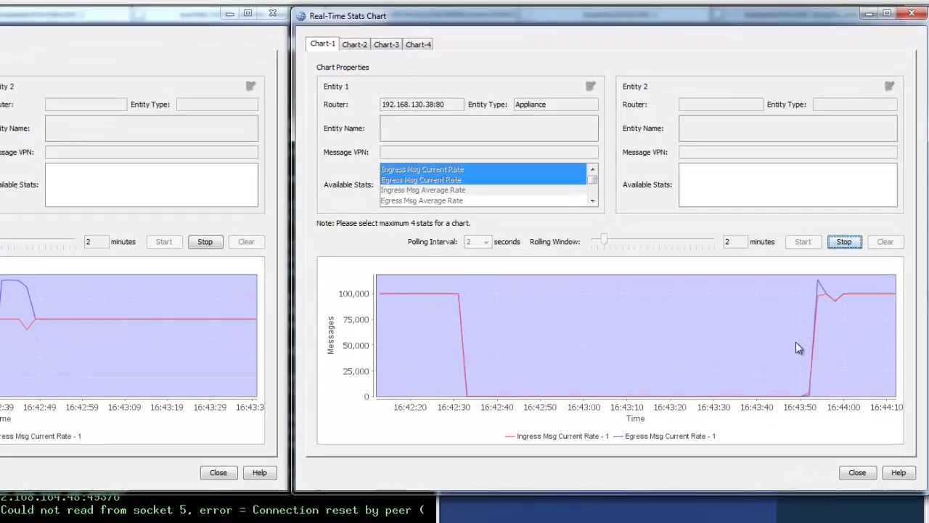
# - Return to the terminal running the single-client script and interrupt the message publishing
pyautogui.click(335, 414)
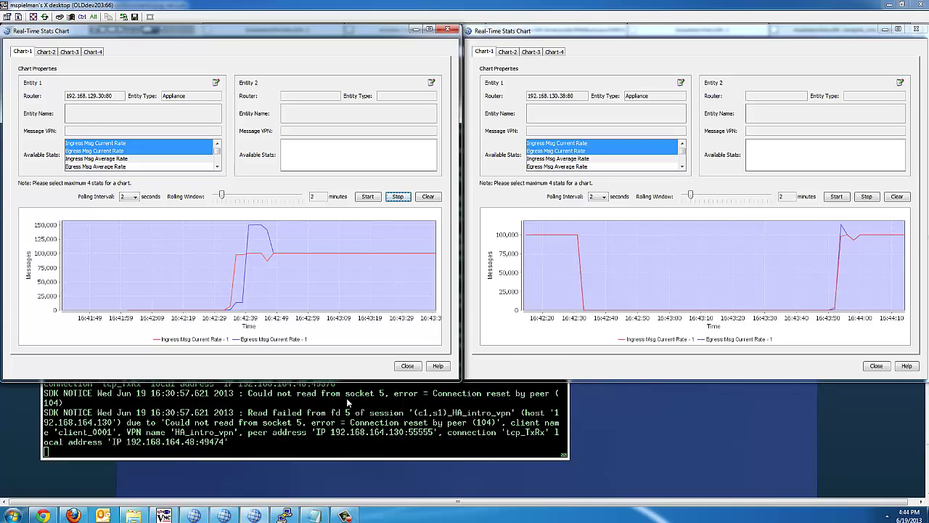
pyautogui.click(322, 414)
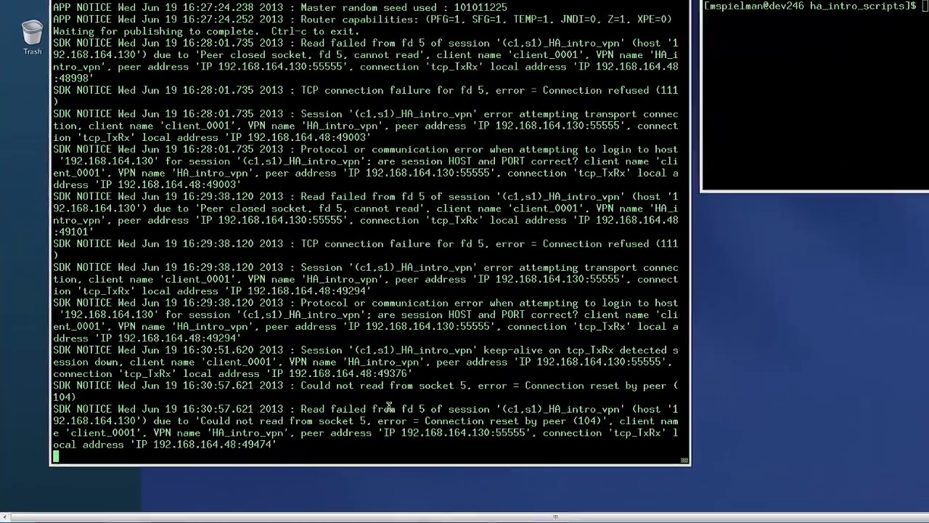
pyautogui.hotkey('ctrl', 'c')
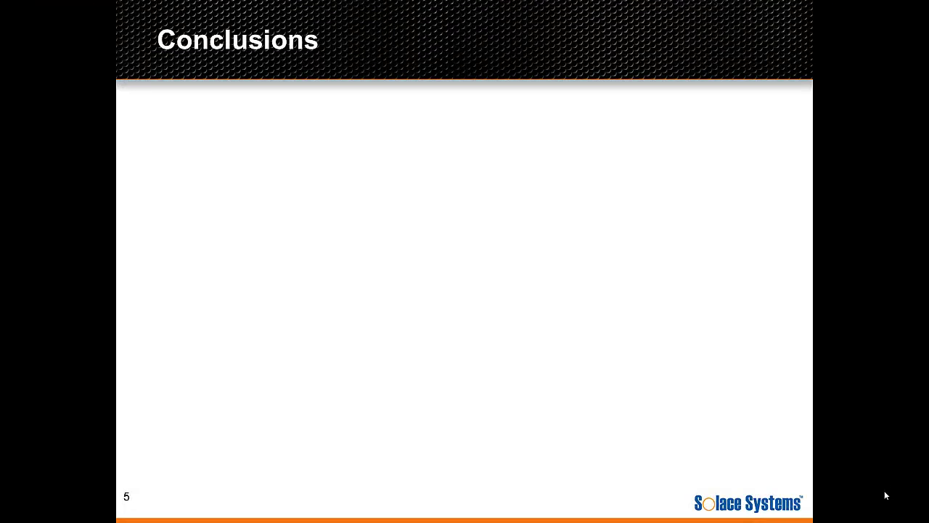
pyautogui.press('Right')
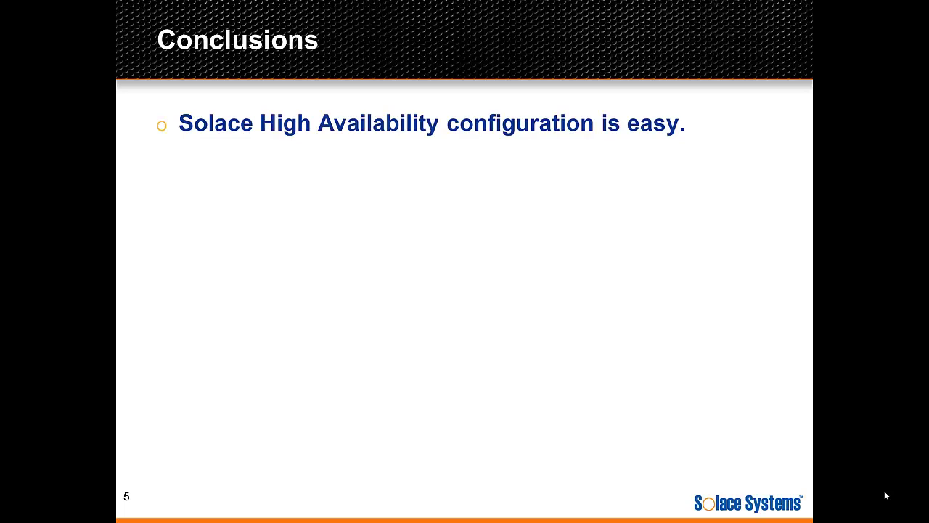
pyautogui.press('Right')
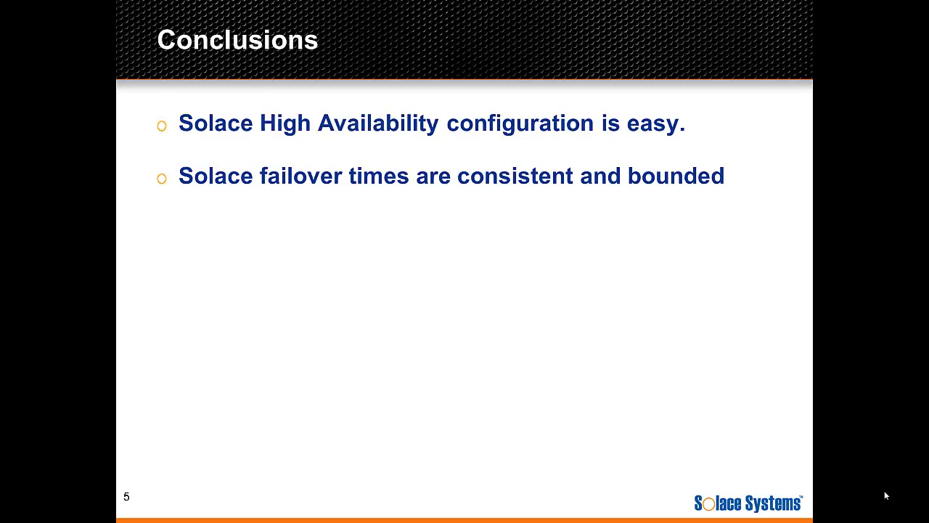
pyautogui.press('Right')
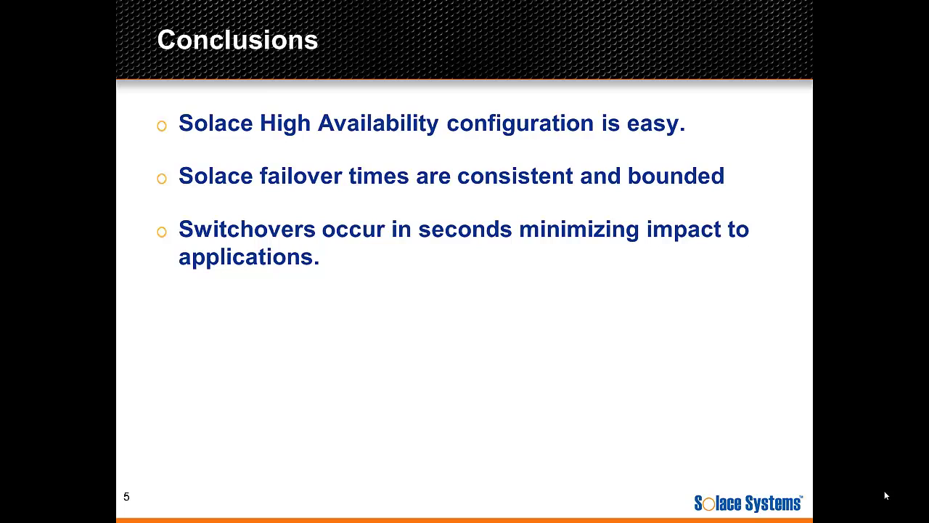